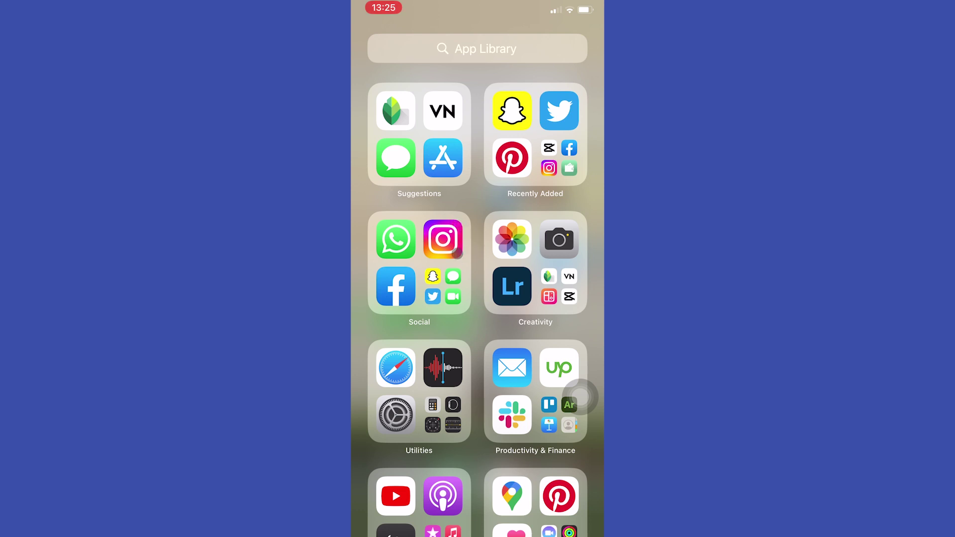
# Launch Instagram from the Social folder in the App Library.
pyautogui.click(445, 240)
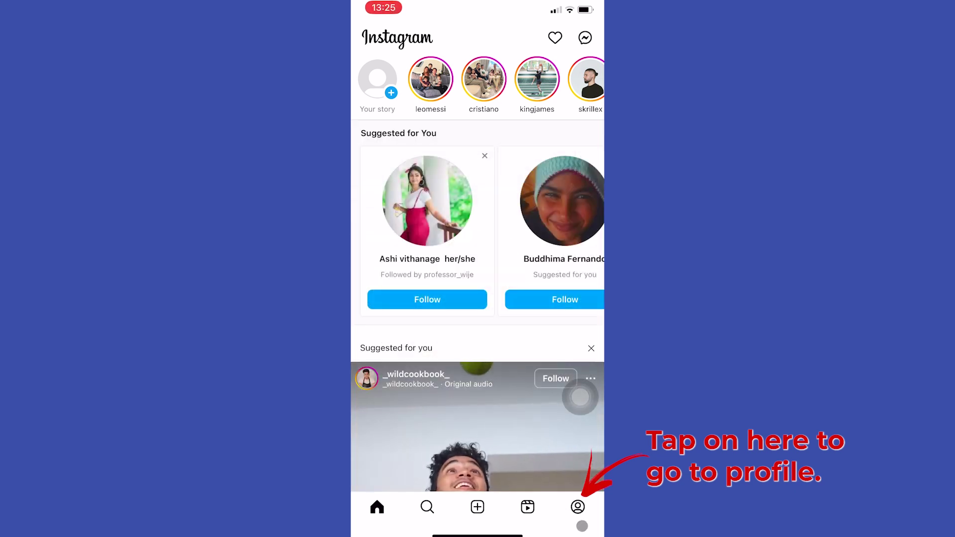
# Open Edit Profile from your profile and go to its Links list.
pyautogui.click(578, 507)
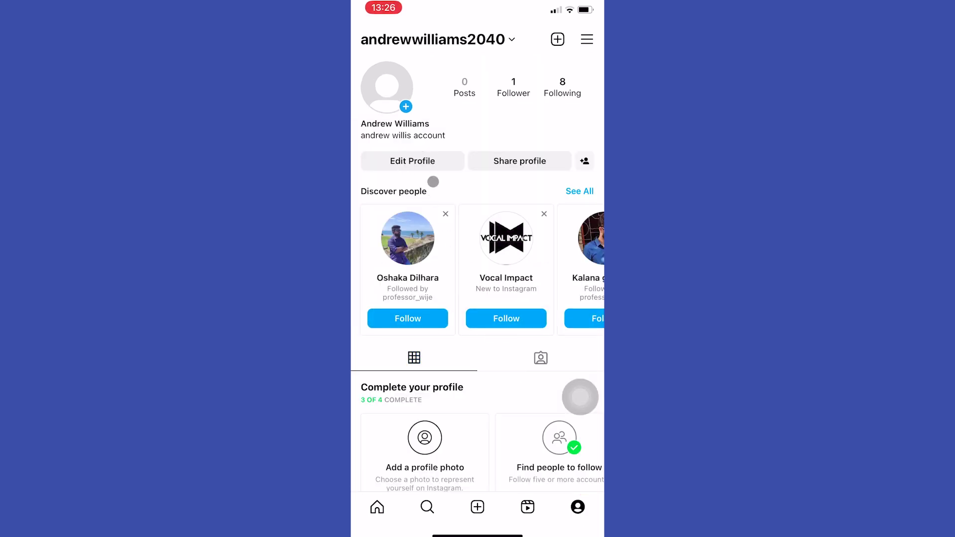
pyautogui.click(425, 165)
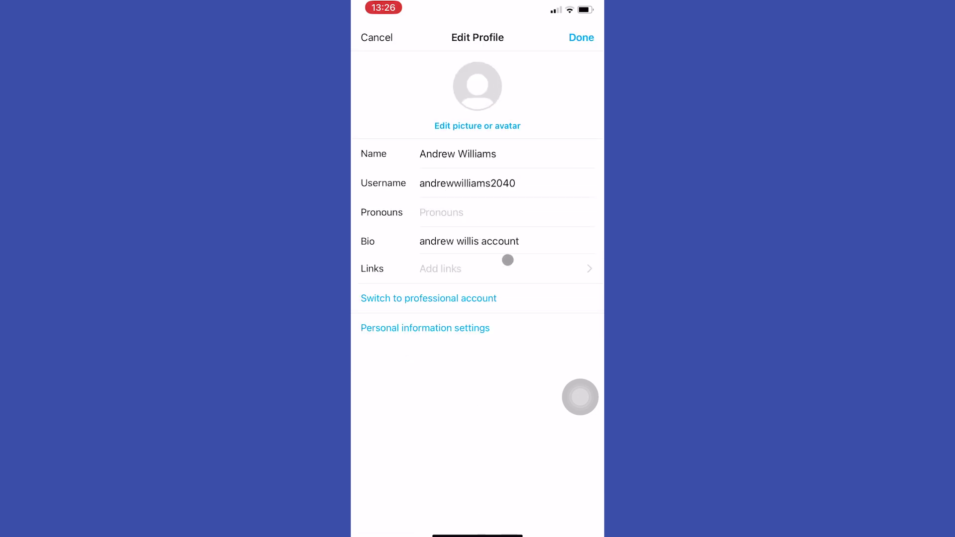
pyautogui.click(475, 265)
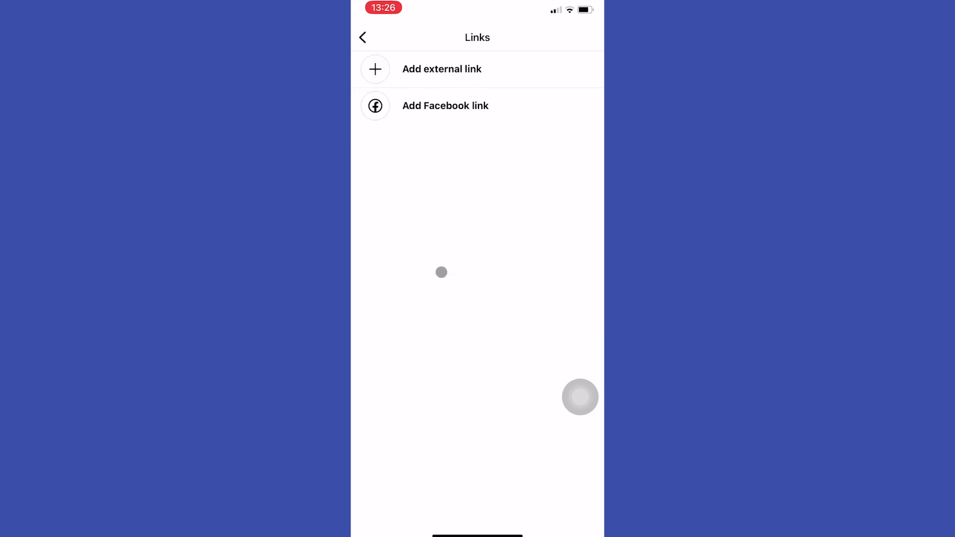
# Save a new external link titled ABC for abc.com and return to Edit Profile.
pyautogui.click(418, 69)
pyautogui.write('AB')
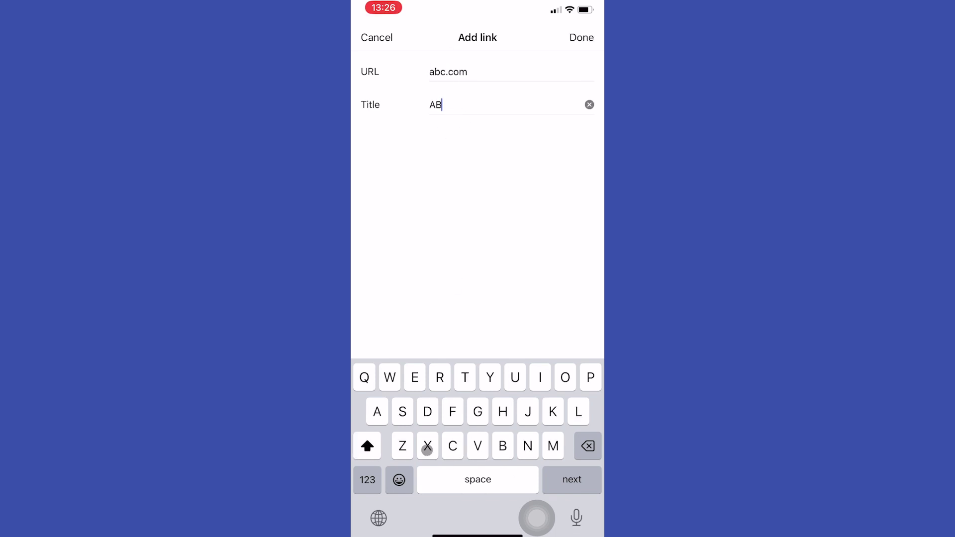
pyautogui.write('C')
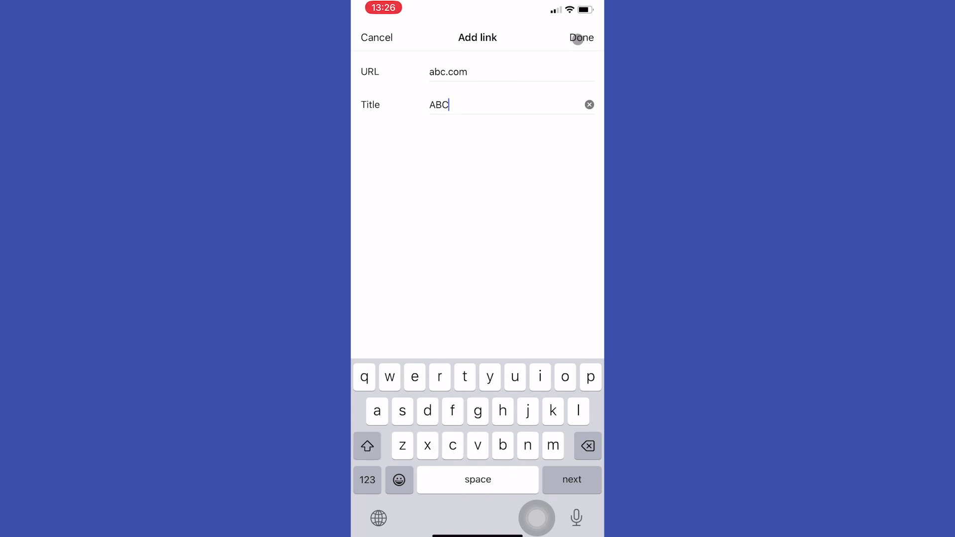
pyautogui.click(582, 38)
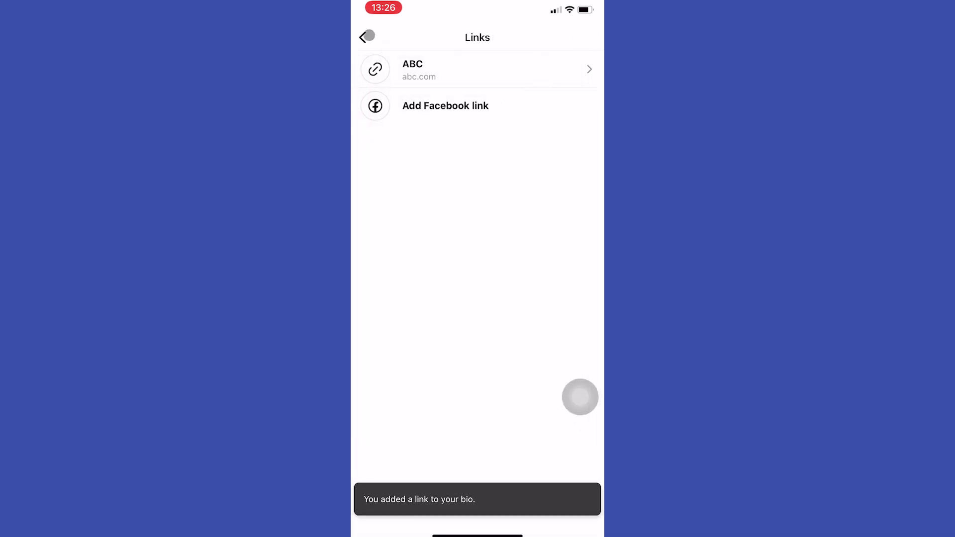
pyautogui.click(367, 38)
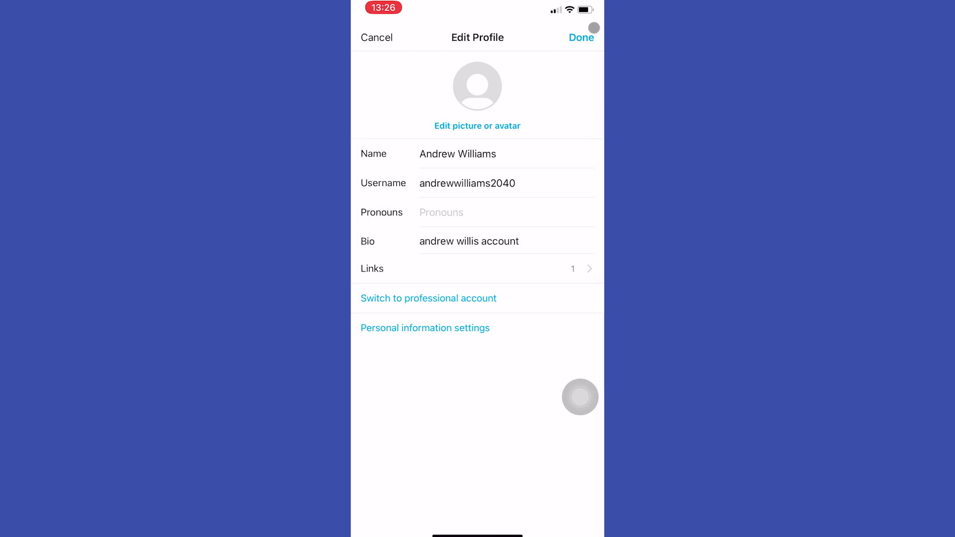